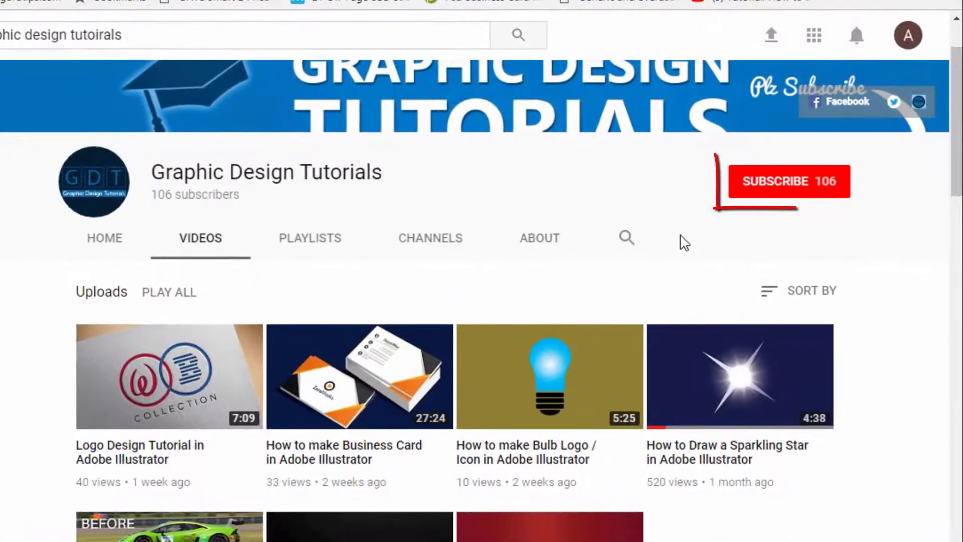
- Subscribe to the Graphic Design Tutorials channel and turn on its bell notifications
click(775, 185)
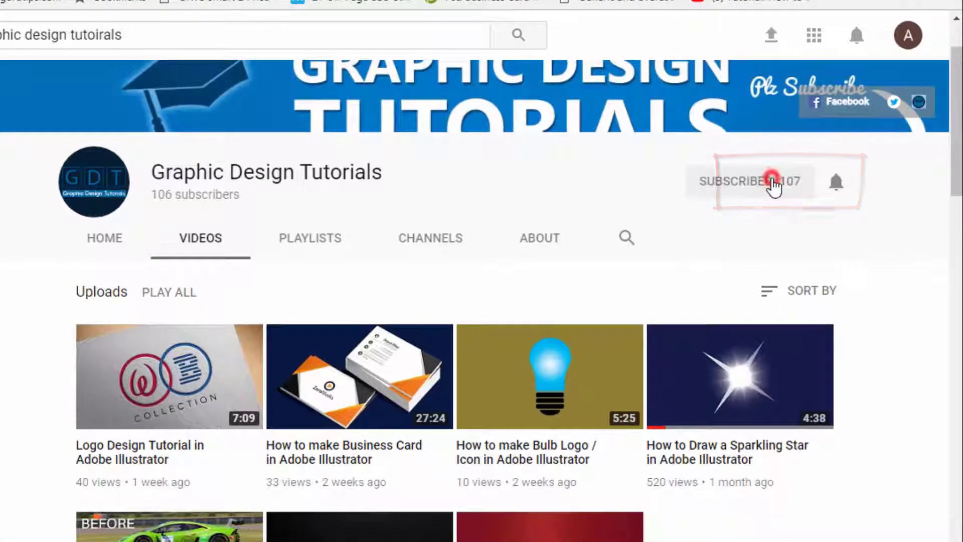
click(837, 185)
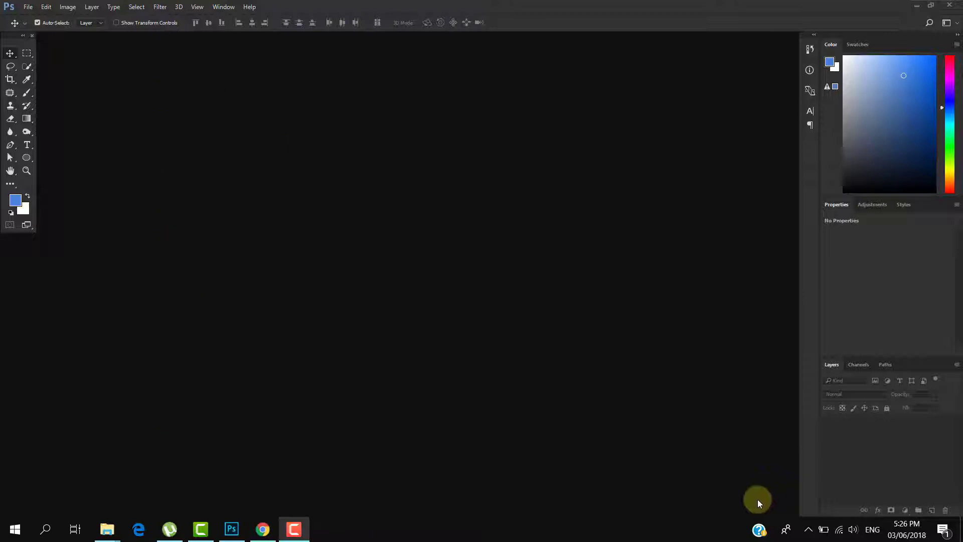
- Open the photo abandoned-forest-industry-34950 as a new document
click(29, 8)
click(37, 29)
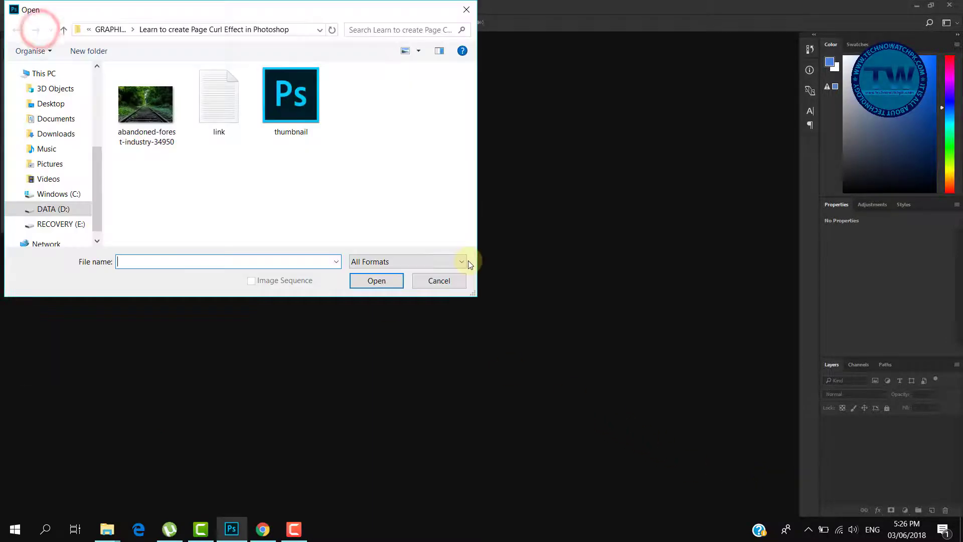
click(156, 117)
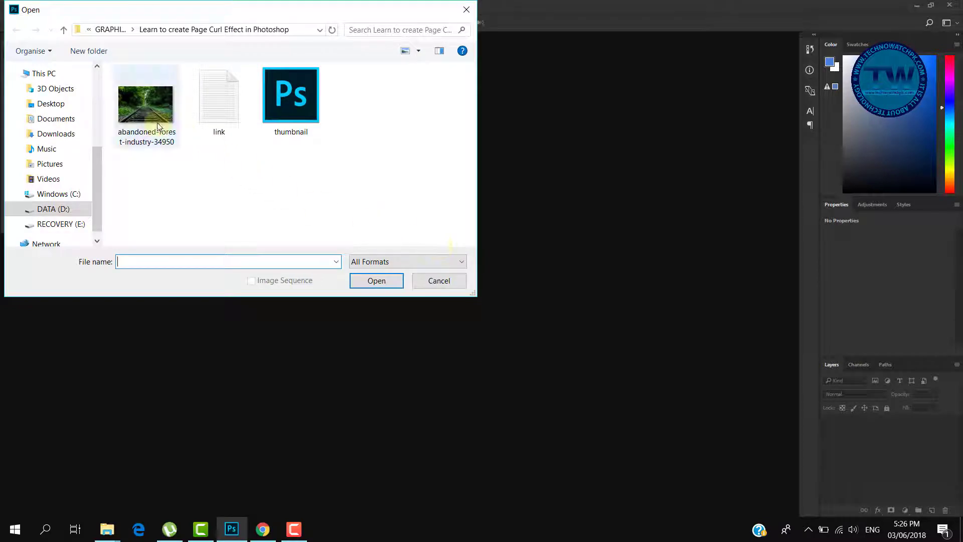
click(377, 281)
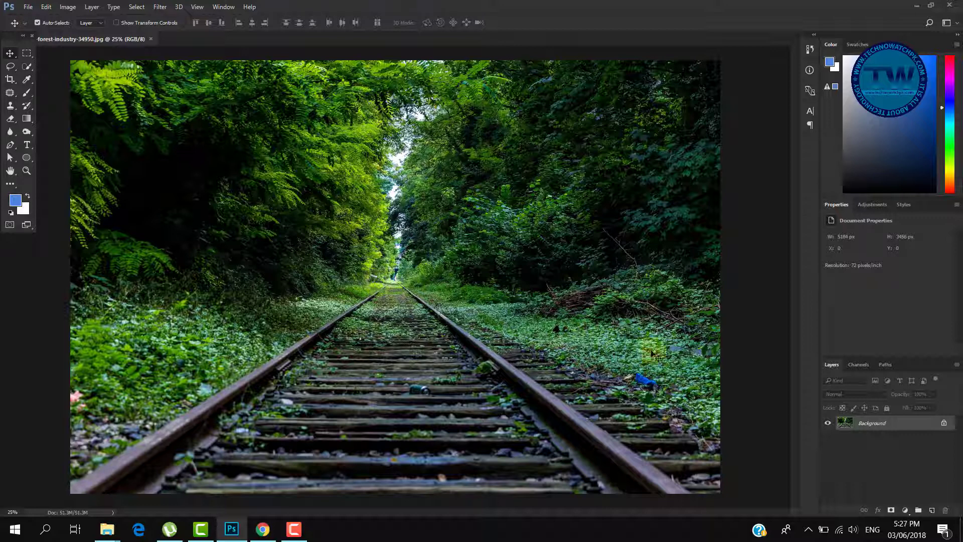
- Unlock the Background layer and select a rectangle at the photo's bottom-right corner
click(944, 424)
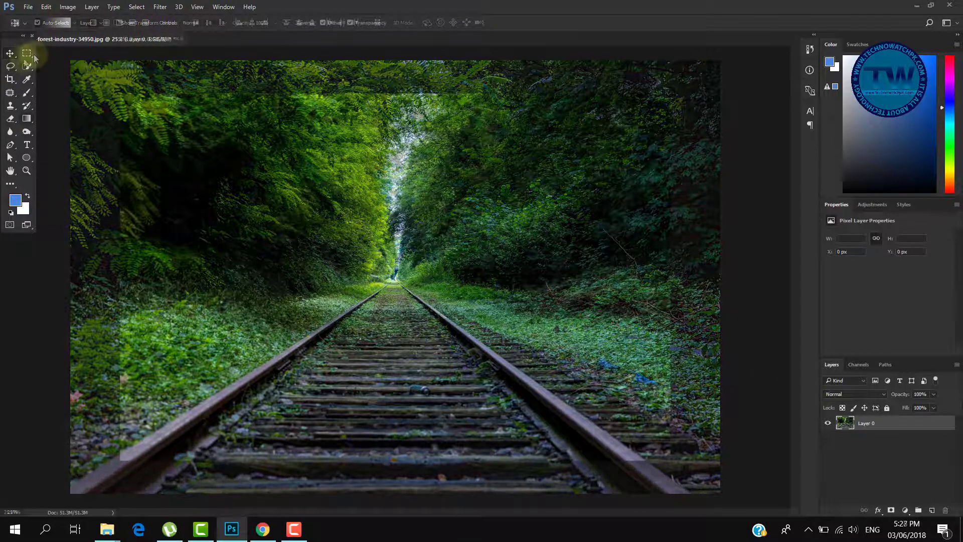
click(27, 52)
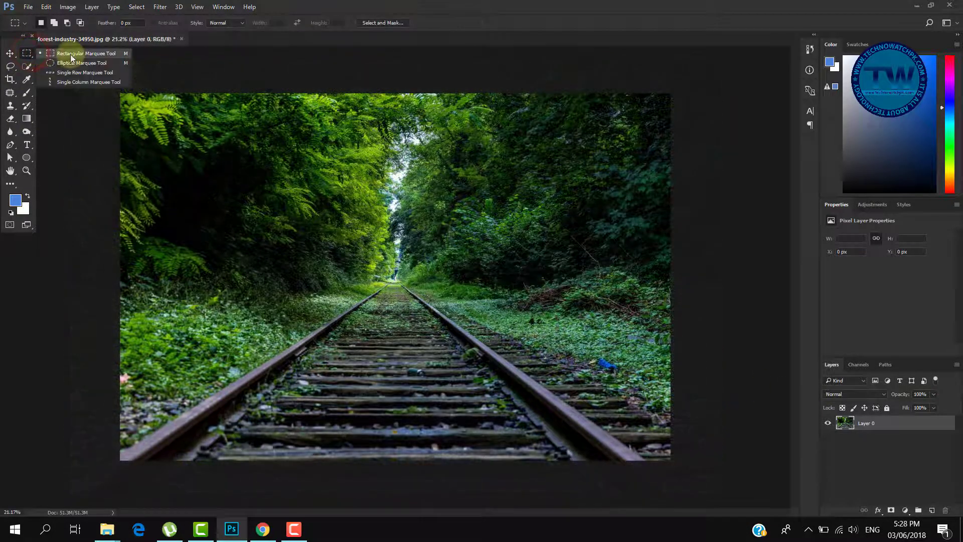
click(66, 54)
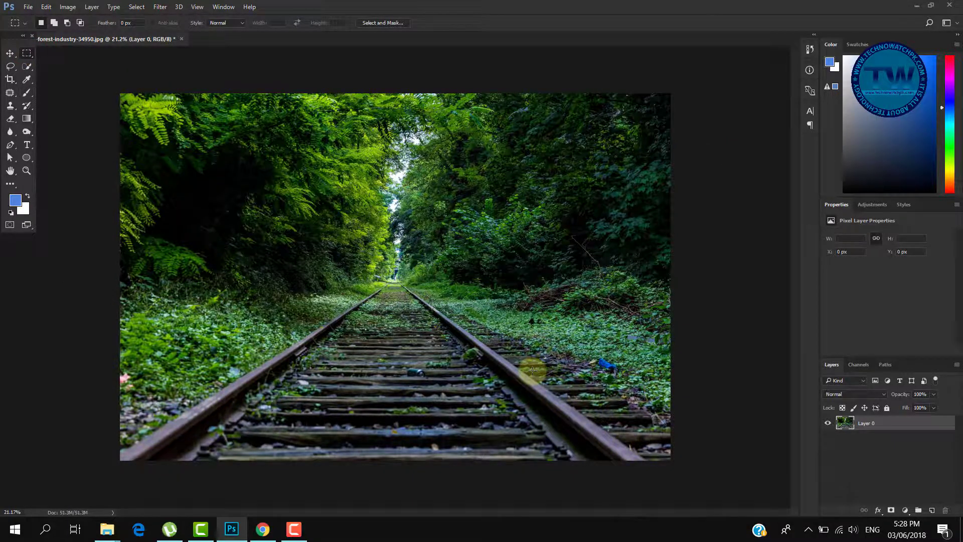
drag(535, 368, 684, 465)
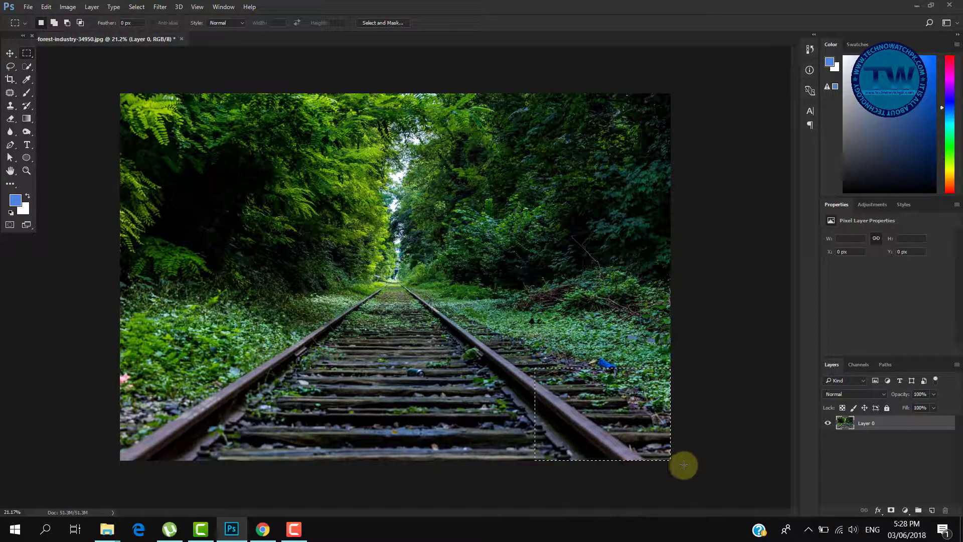
- Fill the selection with a diagonal Black, White gradient, then deselect
click(27, 117)
click(65, 118)
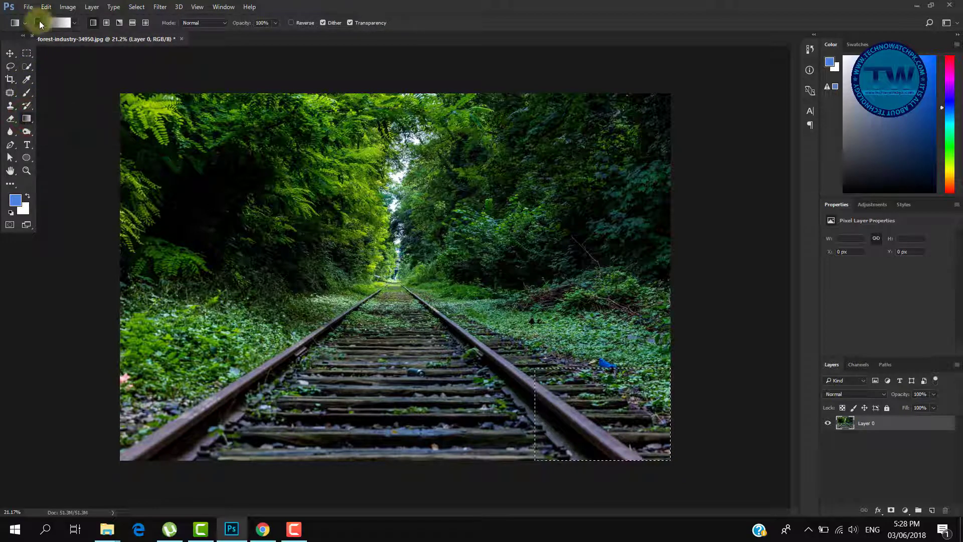
click(38, 23)
click(539, 159)
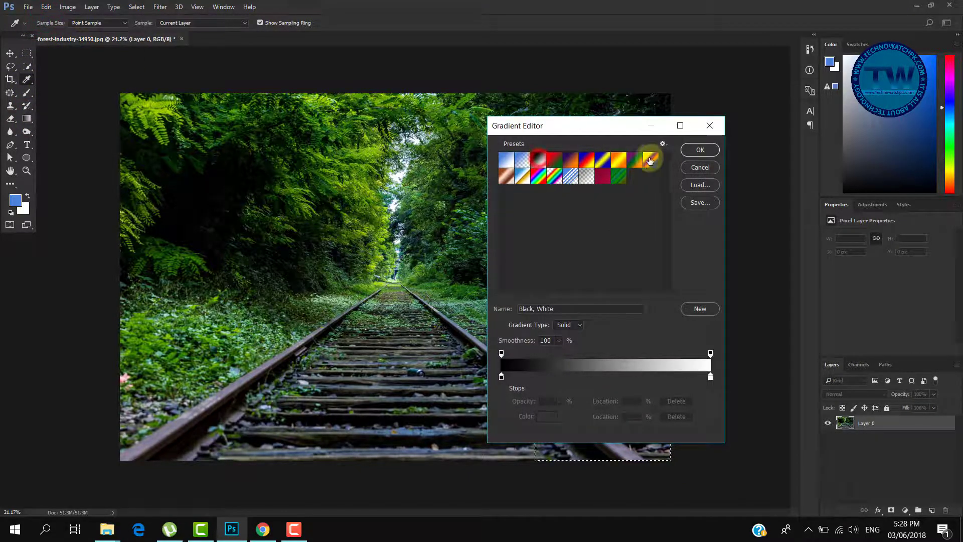
click(699, 150)
drag(536, 370, 688, 471)
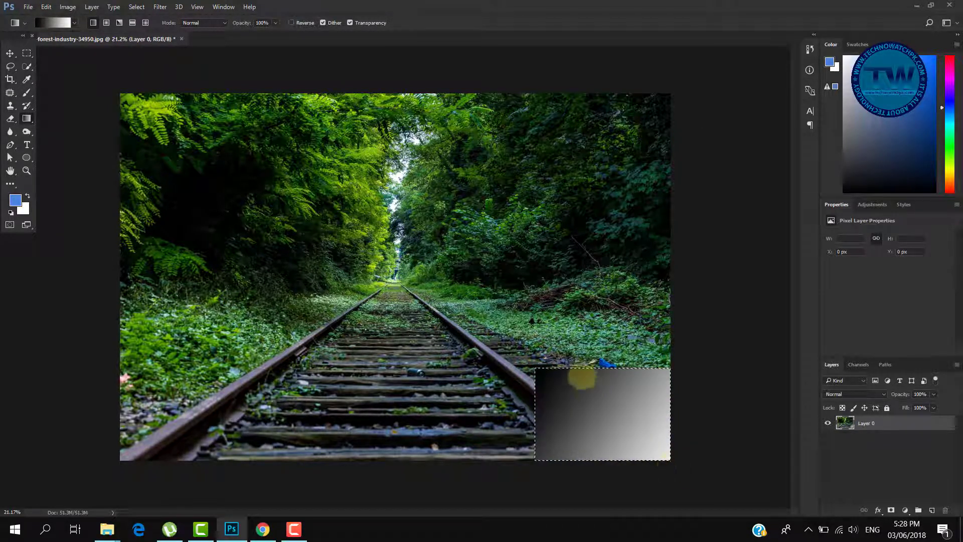
drag(537, 370, 715, 499)
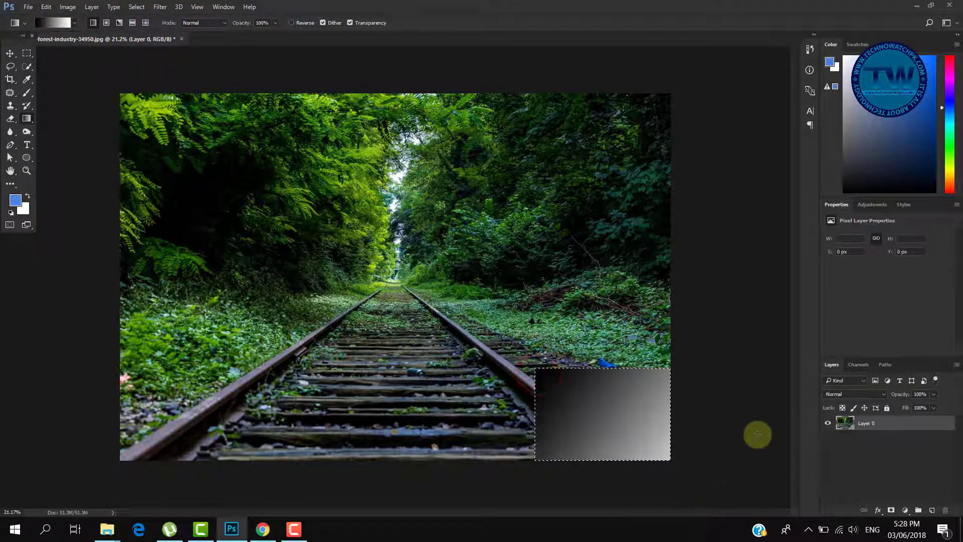
click(135, 7)
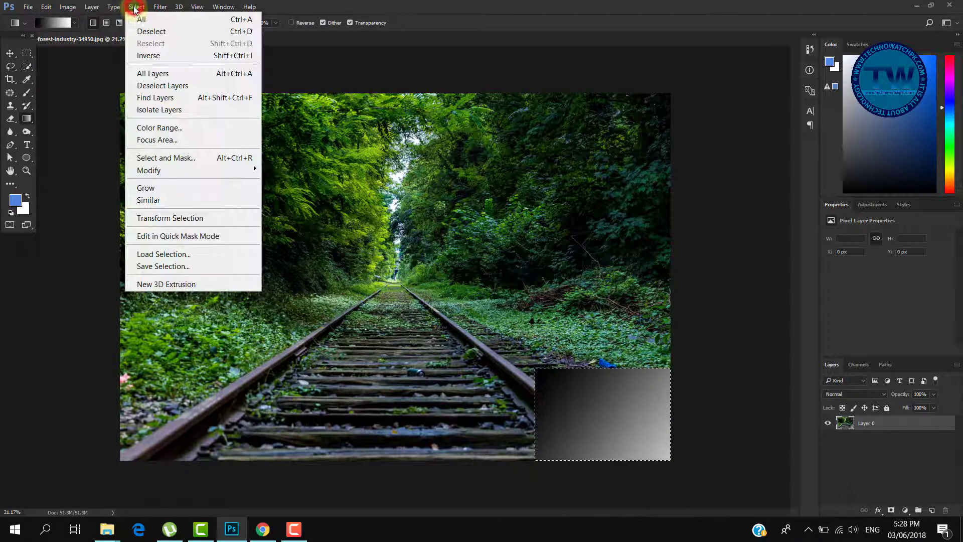
click(143, 32)
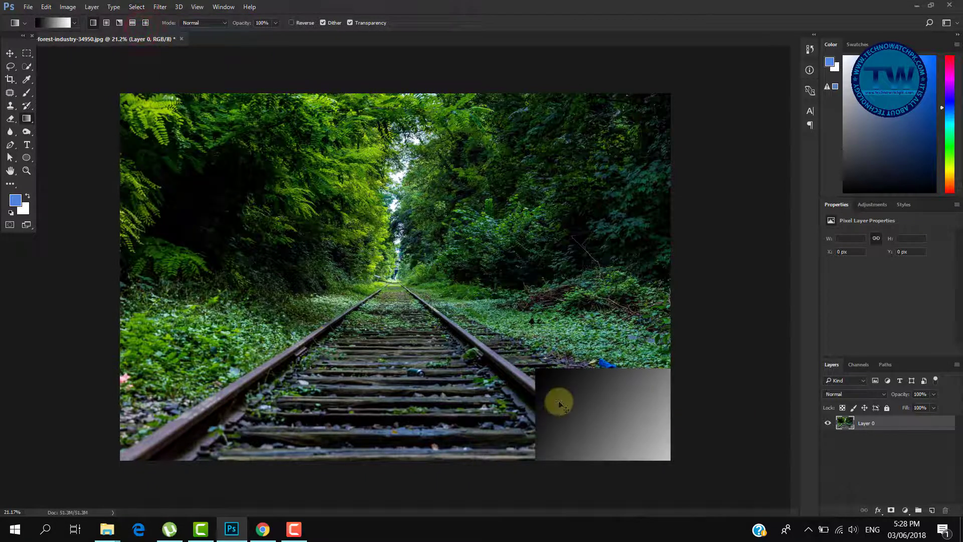
- Warp the photo so its bottom-right corner curls inward like a peeled page
key(ctrl+t)
right_click(548, 313)
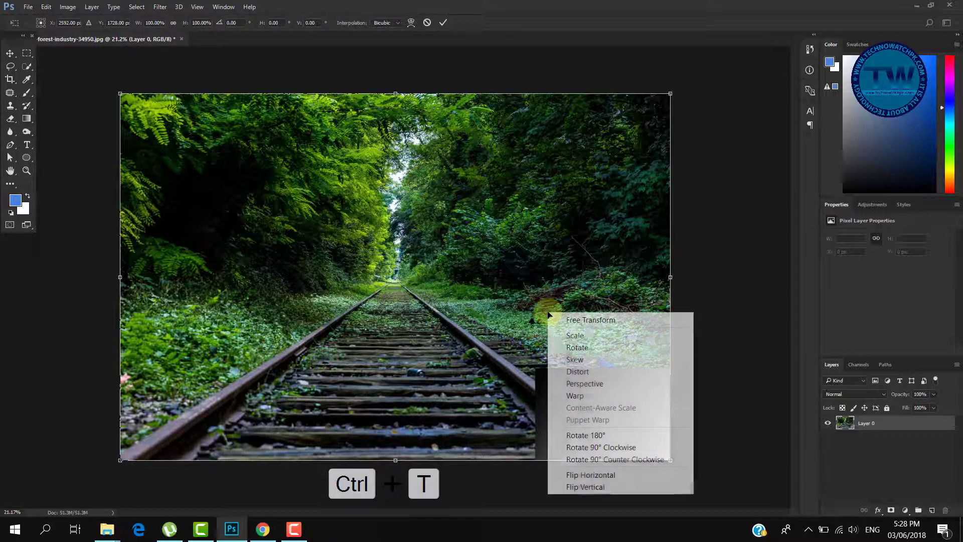
click(588, 397)
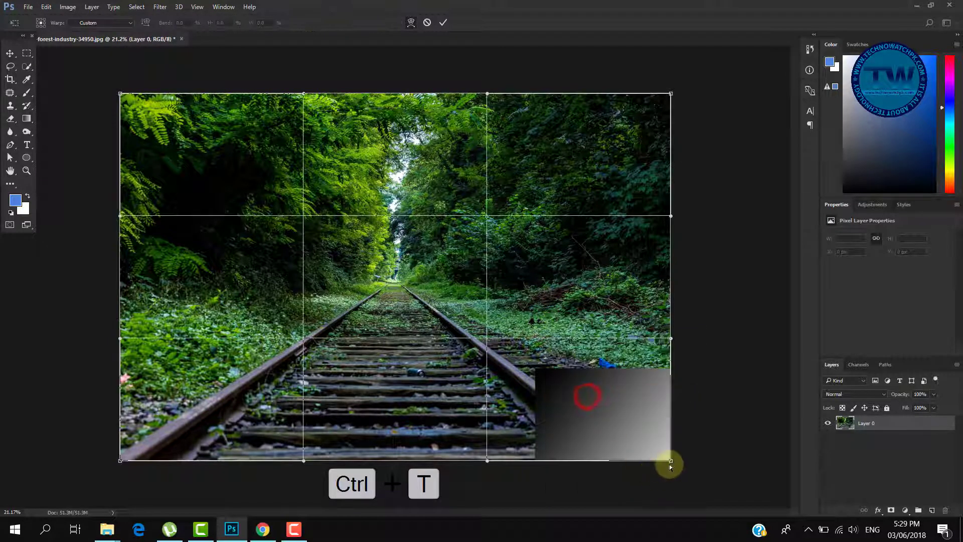
drag(671, 460, 438, 334)
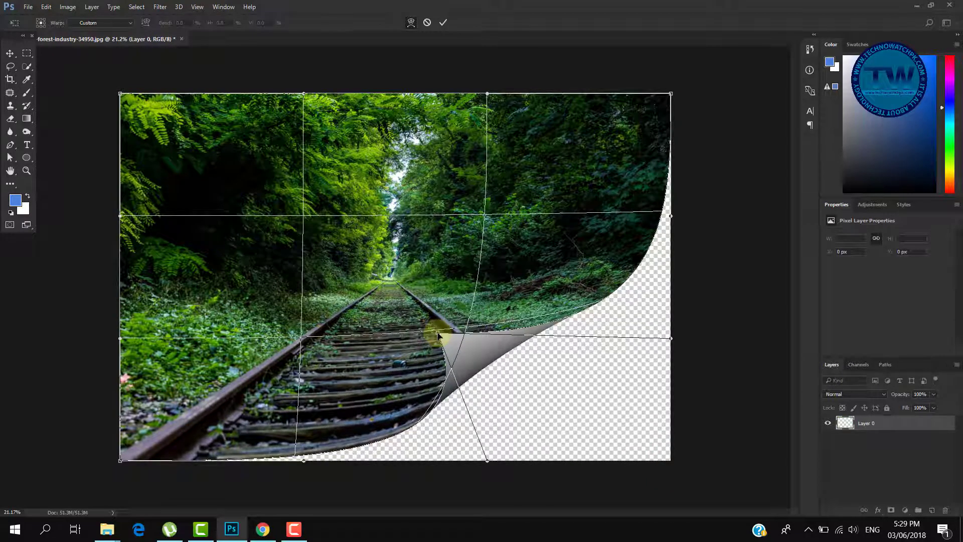
click(444, 22)
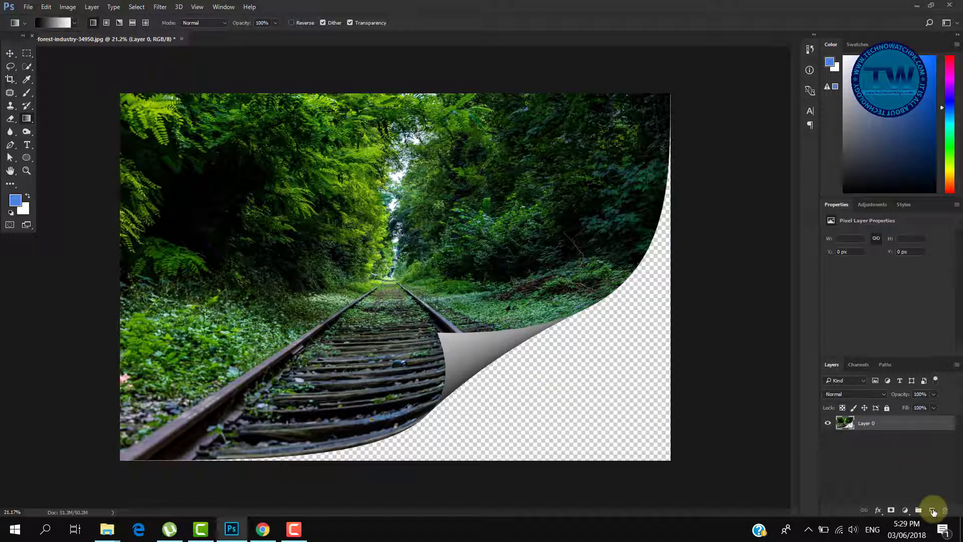
- Add Layer 1 beneath Layer 0, fill it with blue, and reselect Layer 0
click(933, 510)
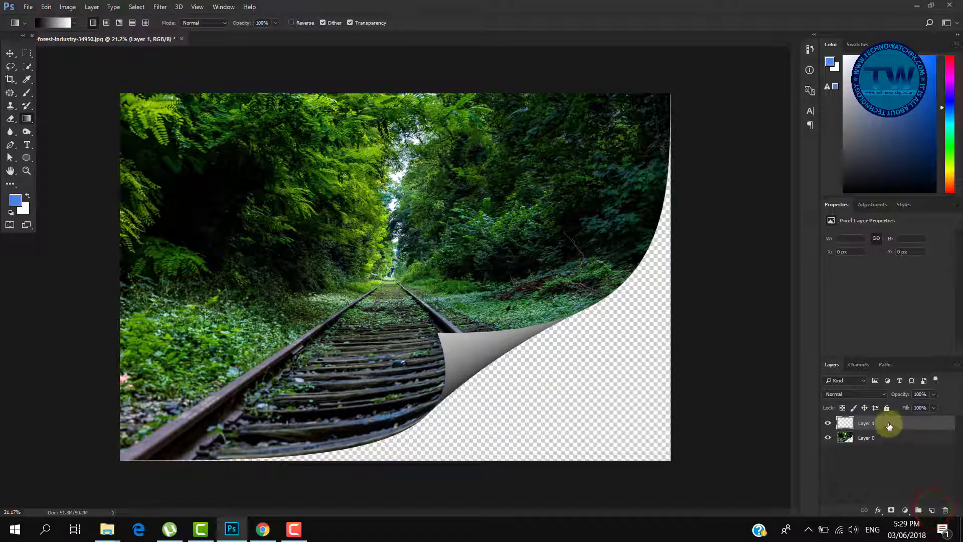
drag(889, 425, 886, 462)
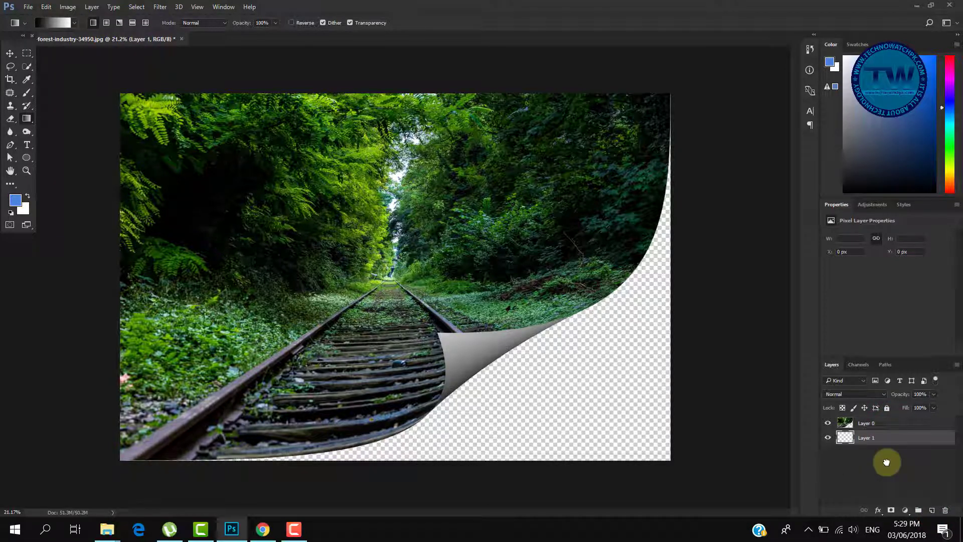
key(alt+BackSpace)
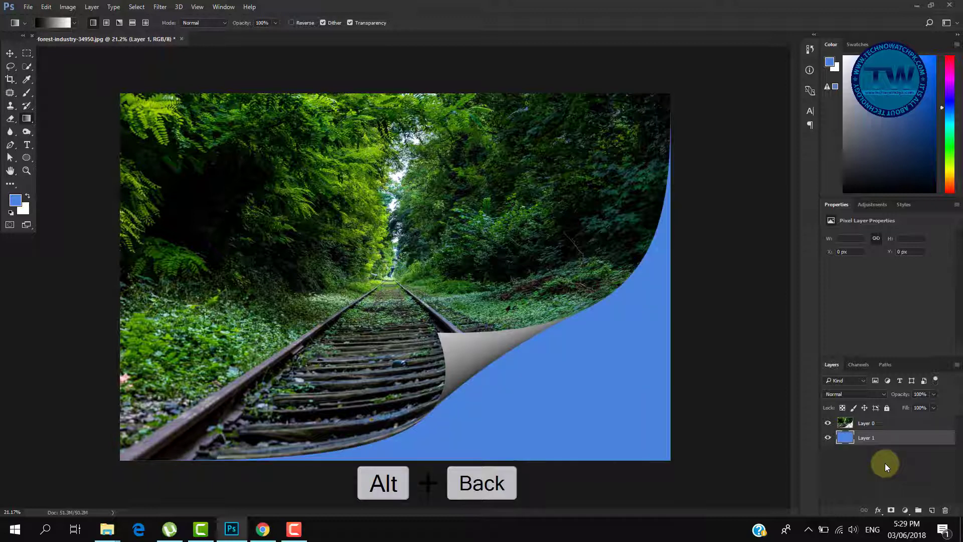
click(862, 424)
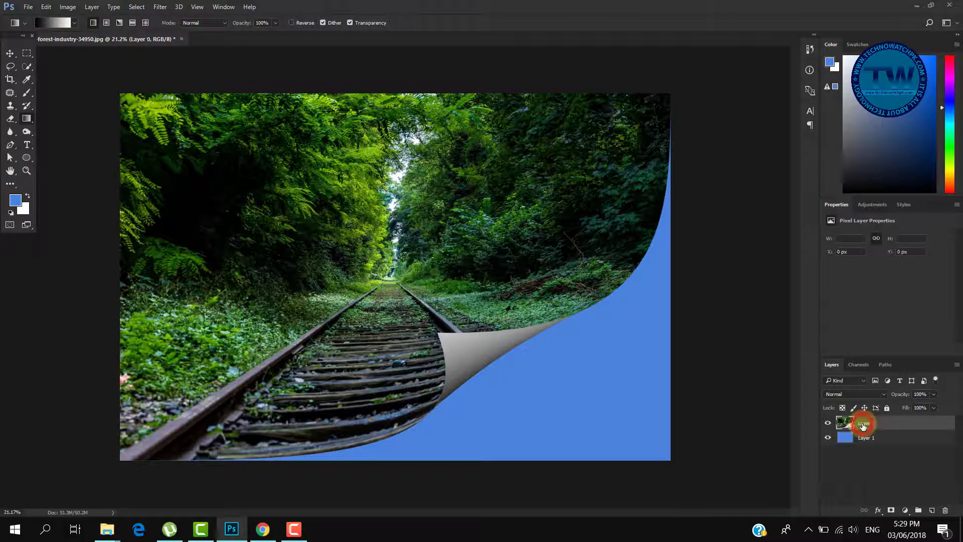
- Give Layer 0 a Drop Shadow with 18 px distance, 23% spread and 79 px size
click(878, 510)
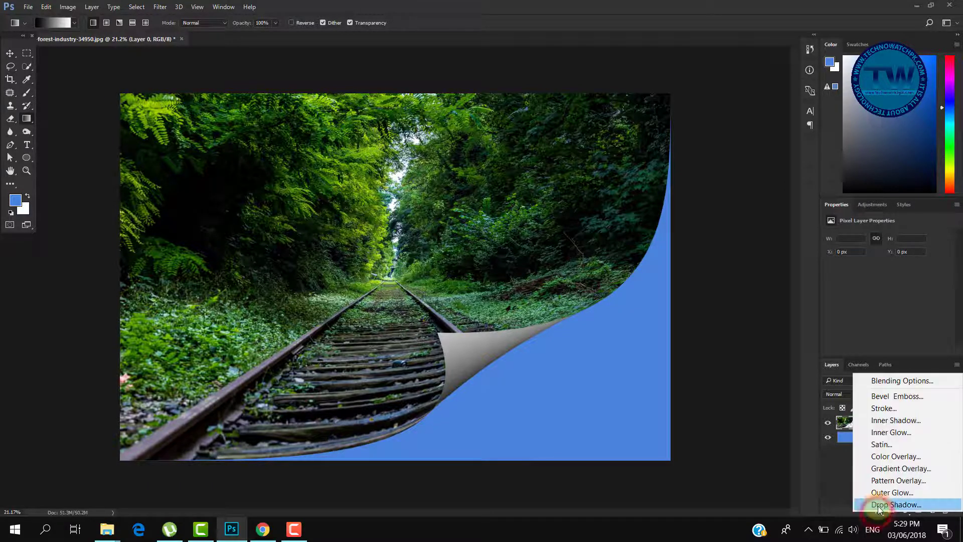
click(879, 505)
drag(503, 97, 852, 115)
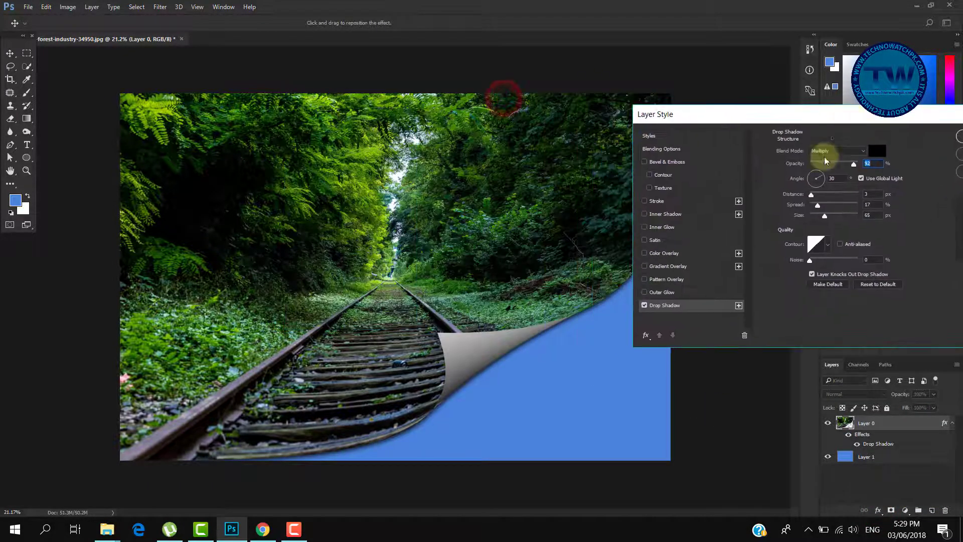
click(645, 305)
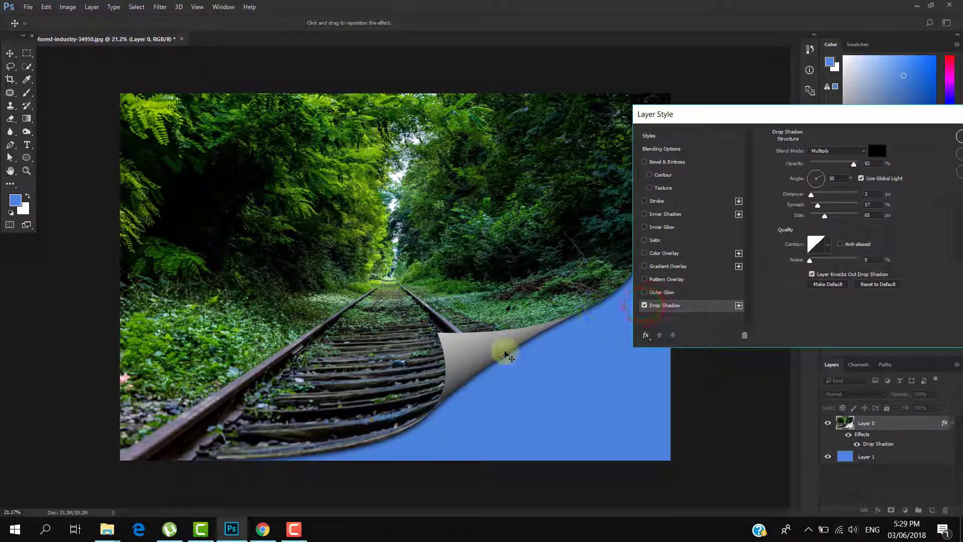
drag(738, 116, 661, 109)
mouse_move(735, 184)
mouse_down()
mouse_move(728, 188)
mouse_move(763, 188)
mouse_move(743, 190)
mouse_up()
drag(693, 101, 810, 123)
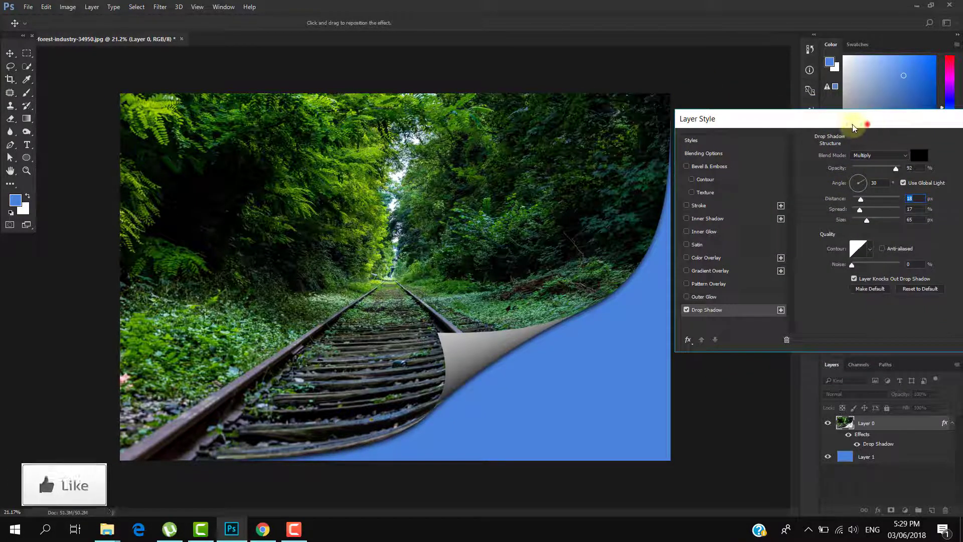
click(868, 123)
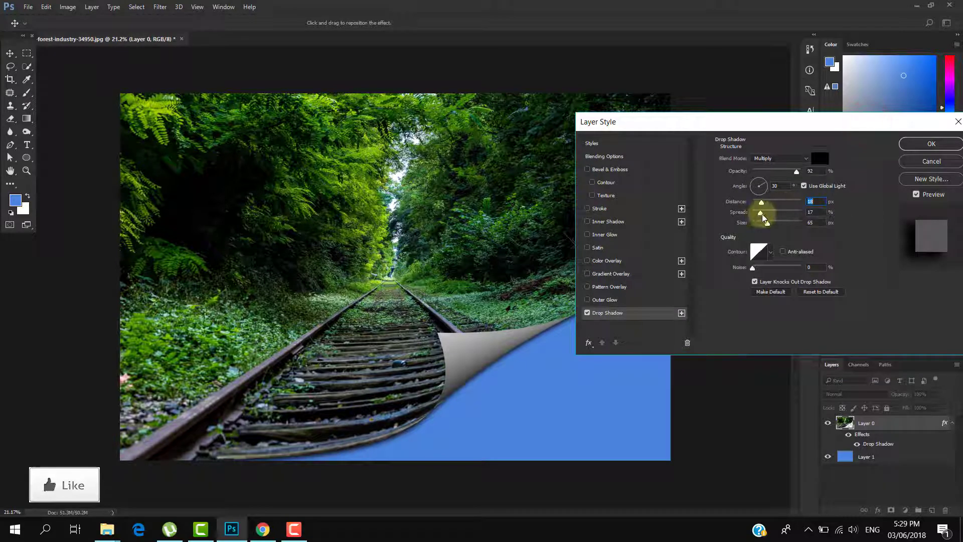
mouse_move(769, 222)
mouse_down()
mouse_move(778, 223)
mouse_move(764, 212)
mouse_up()
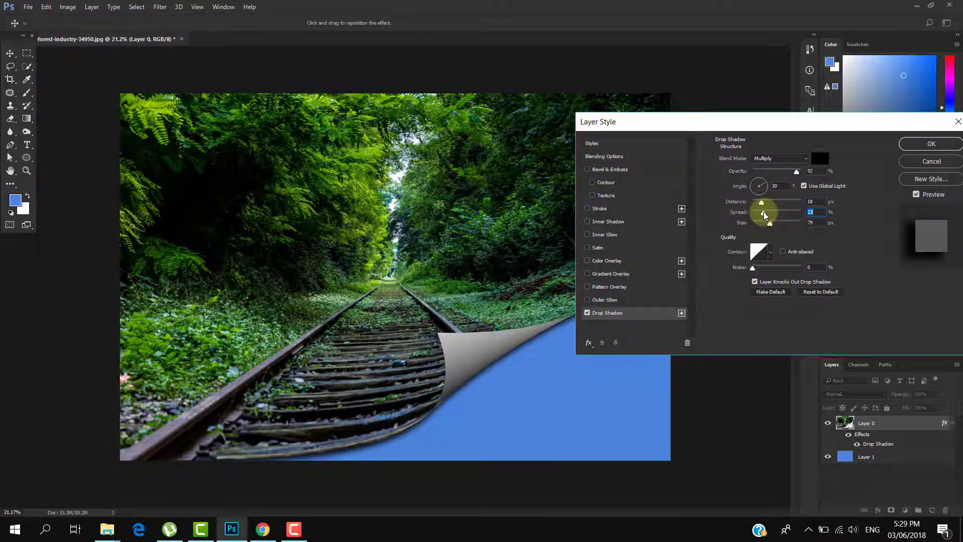
drag(808, 115, 374, 75)
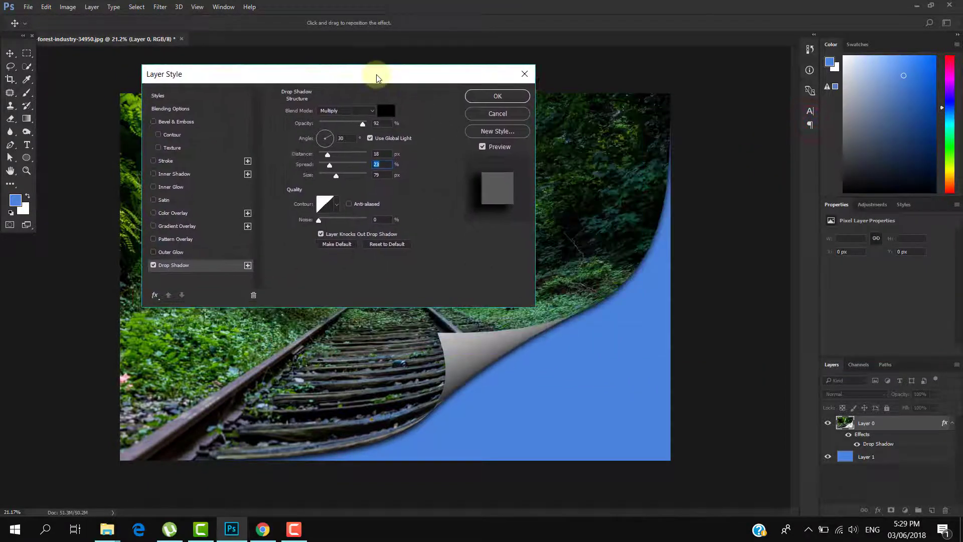
click(494, 102)
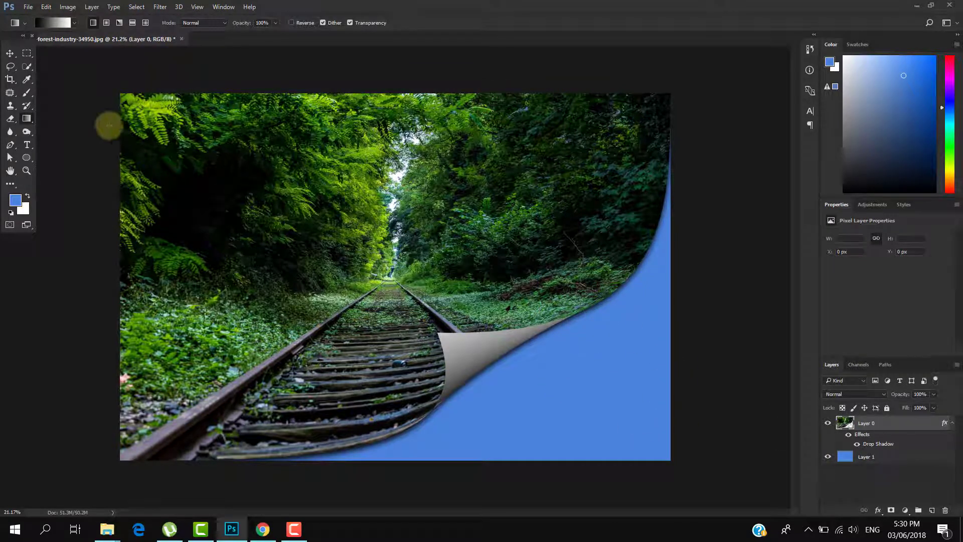
- Undo the shadow, backing, curl and gradient, then duplicate Layer 0 as Layer 0 copy
click(8, 54)
scroll(449, 296, down, 1)
key(ctrl+alt+z)
key(ctrl+alt+z)
key(ctrl+alt+z)
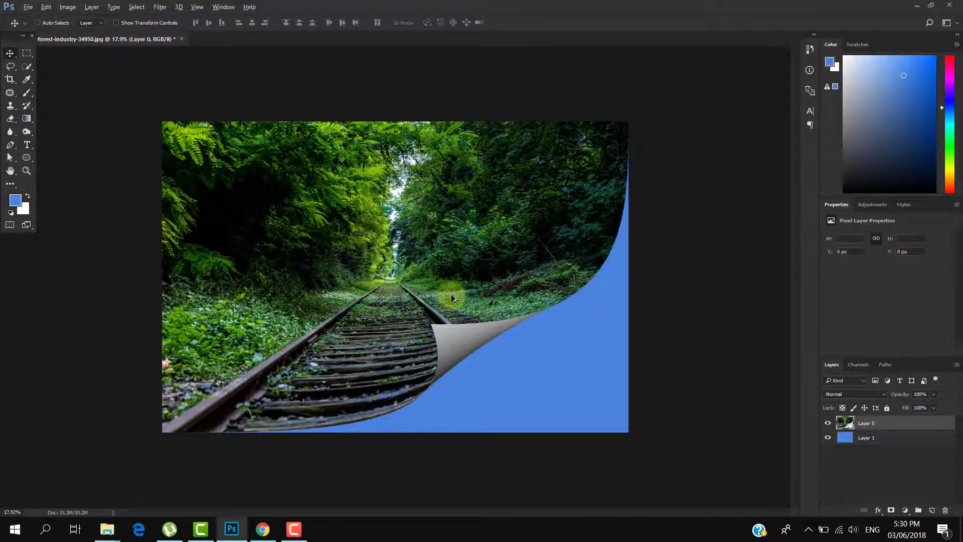
key(ctrl+alt+z)
key(ctrl+alt+z)
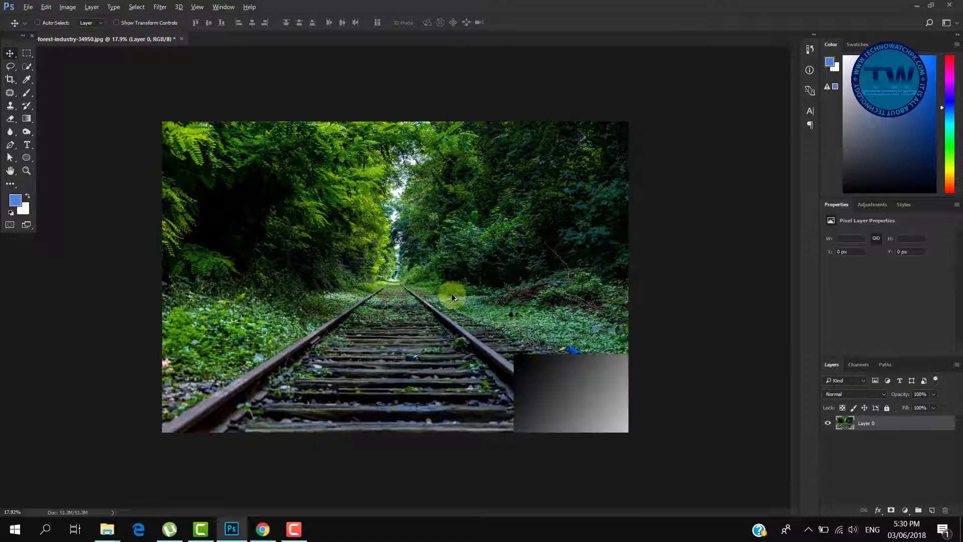
key(ctrl+alt+z)
key(ctrl+alt+z)
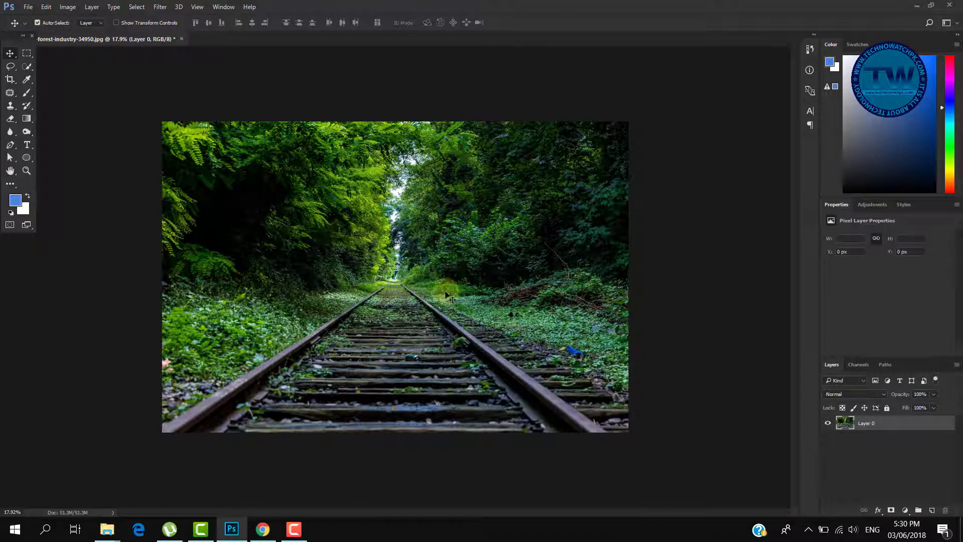
key(ctrl+j)
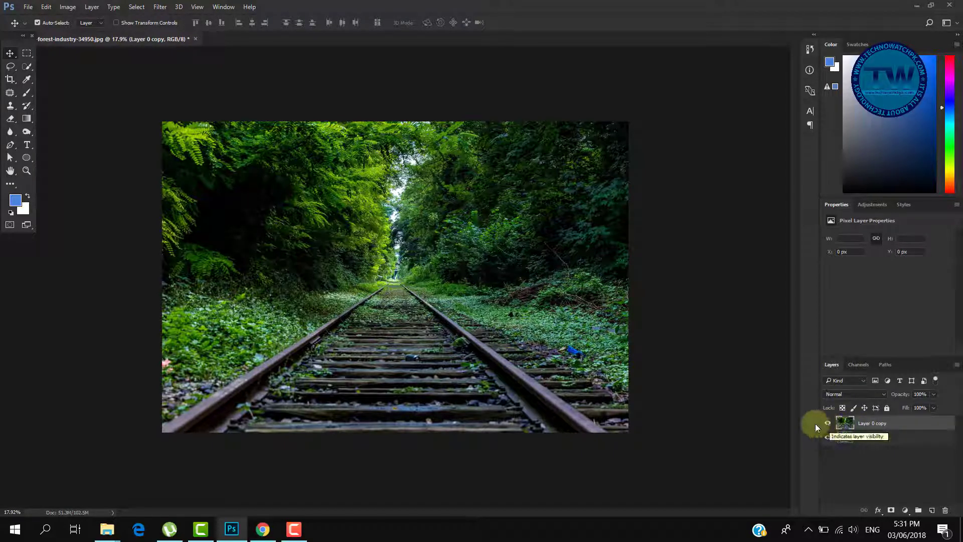
- Warp Layer 0 copy so its bottom-right corner curls up over the track
key(ctrl+t)
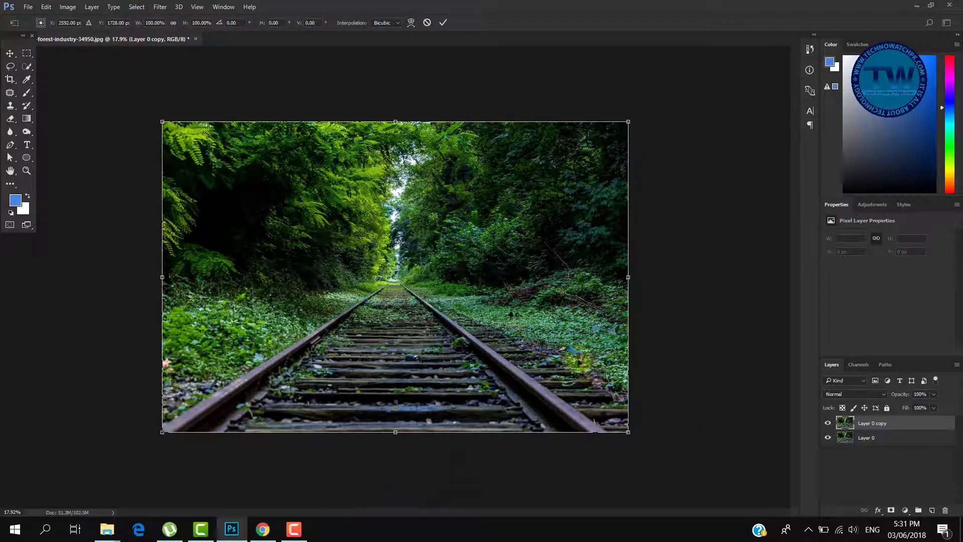
right_click(530, 330)
click(551, 413)
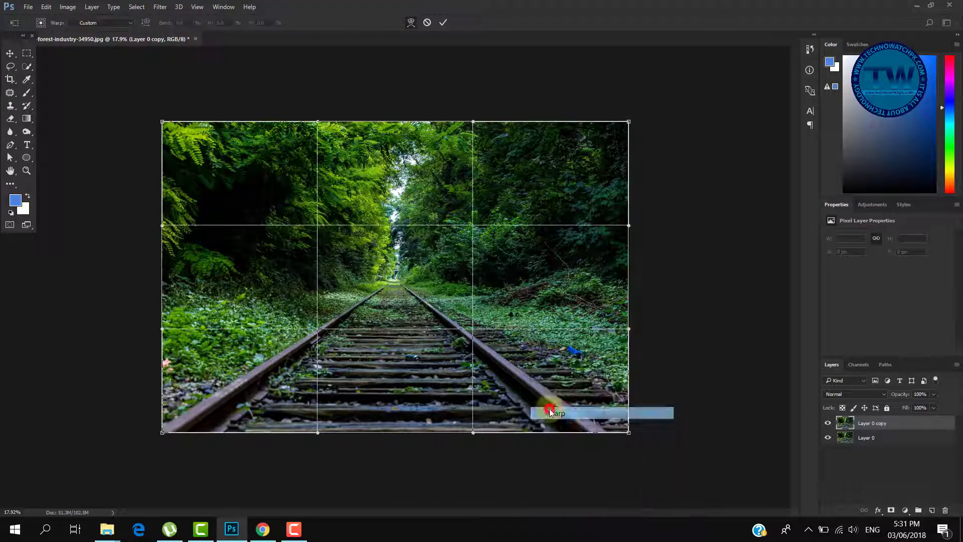
drag(629, 432, 436, 281)
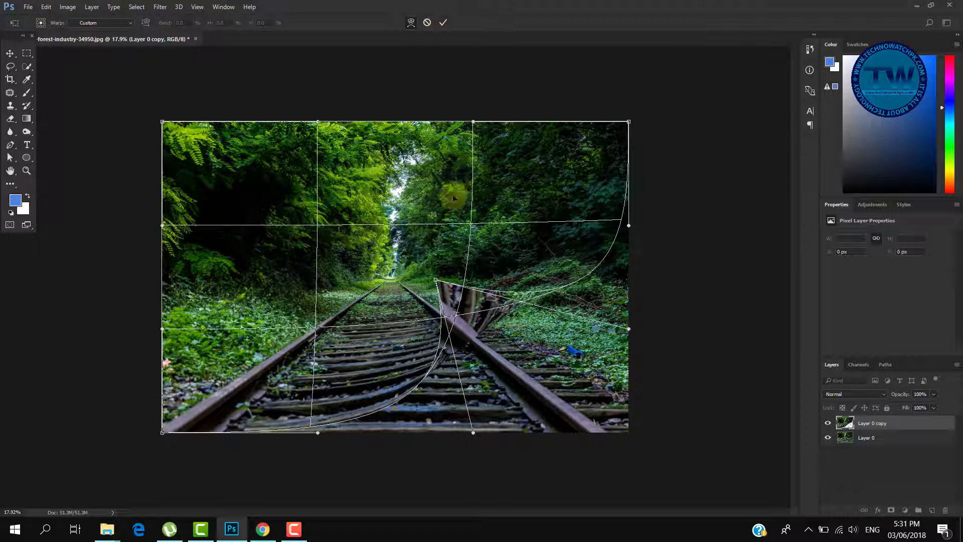
drag(436, 280, 420, 273)
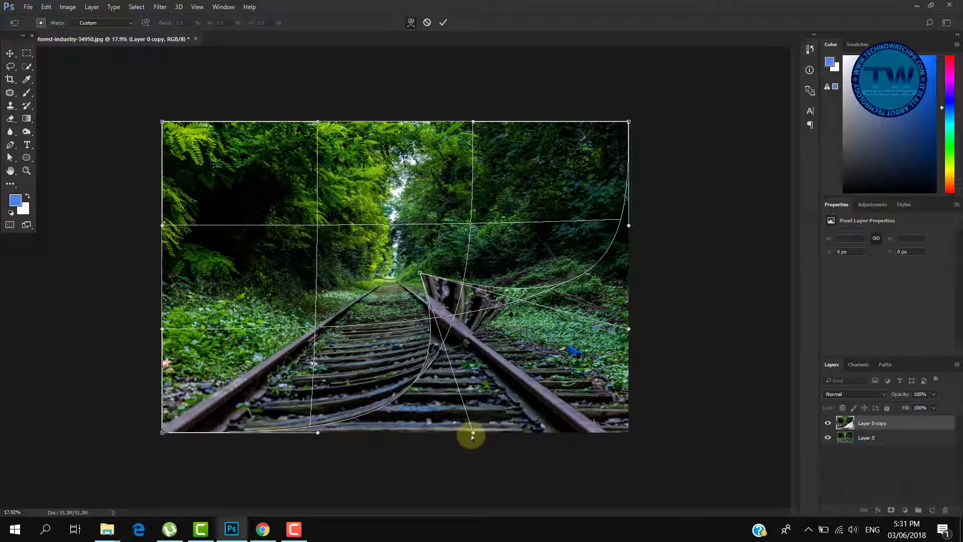
drag(473, 433, 402, 455)
drag(629, 330, 659, 328)
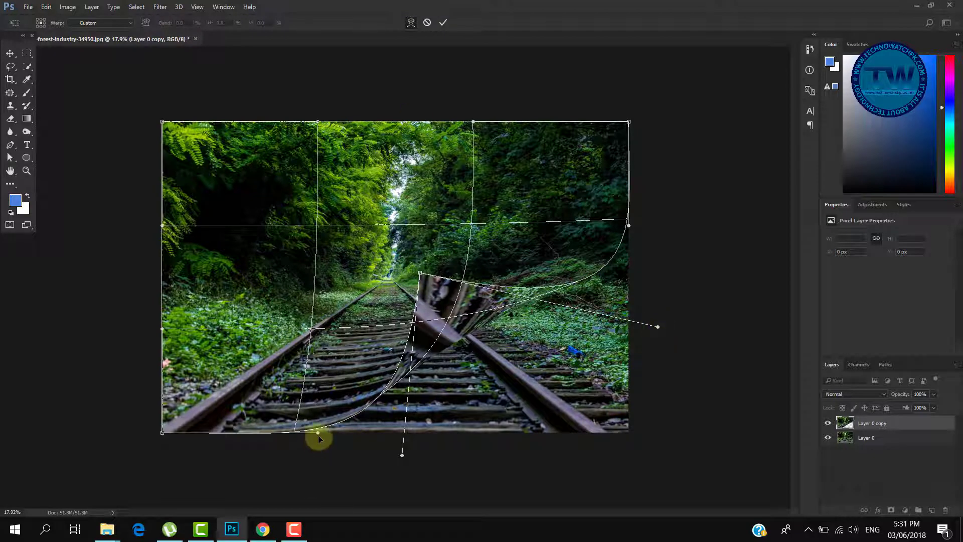
drag(318, 434, 338, 438)
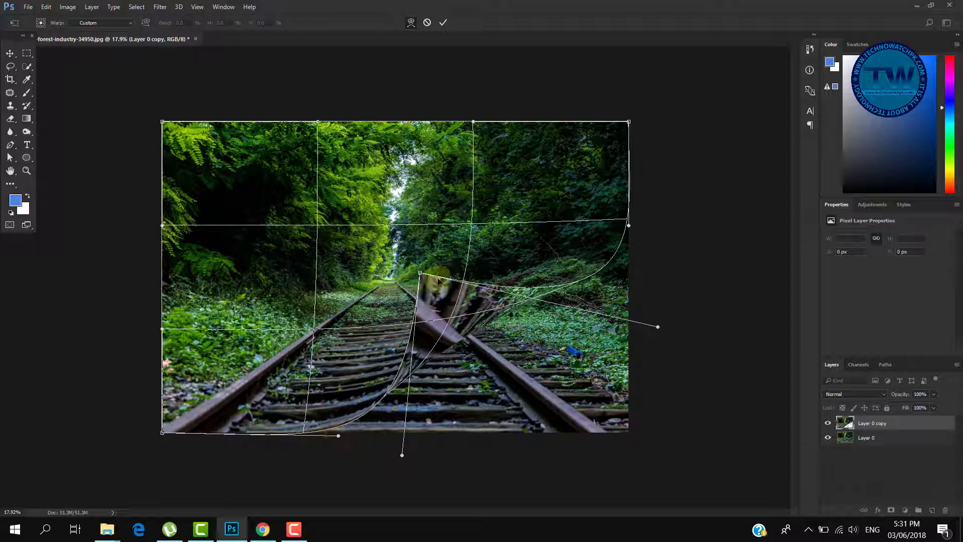
drag(420, 274, 473, 280)
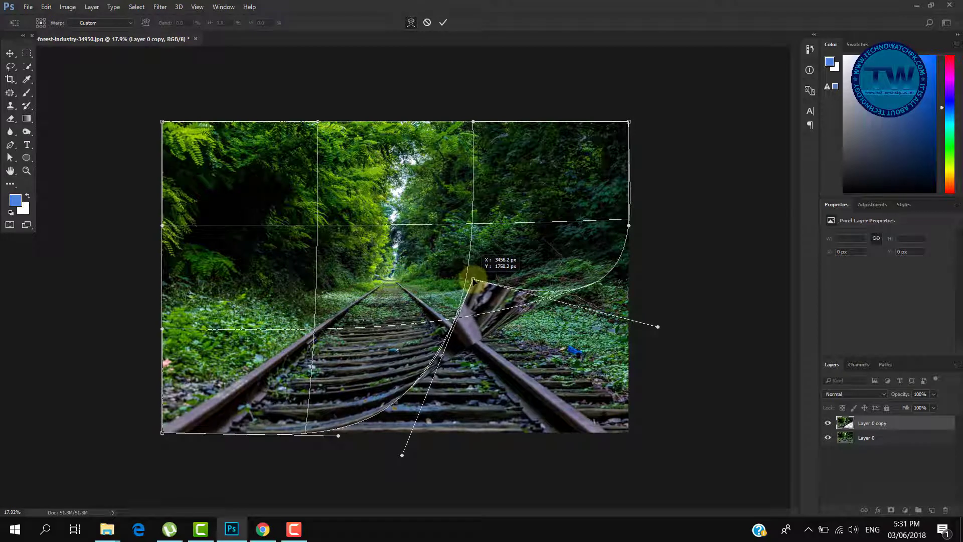
click(443, 22)
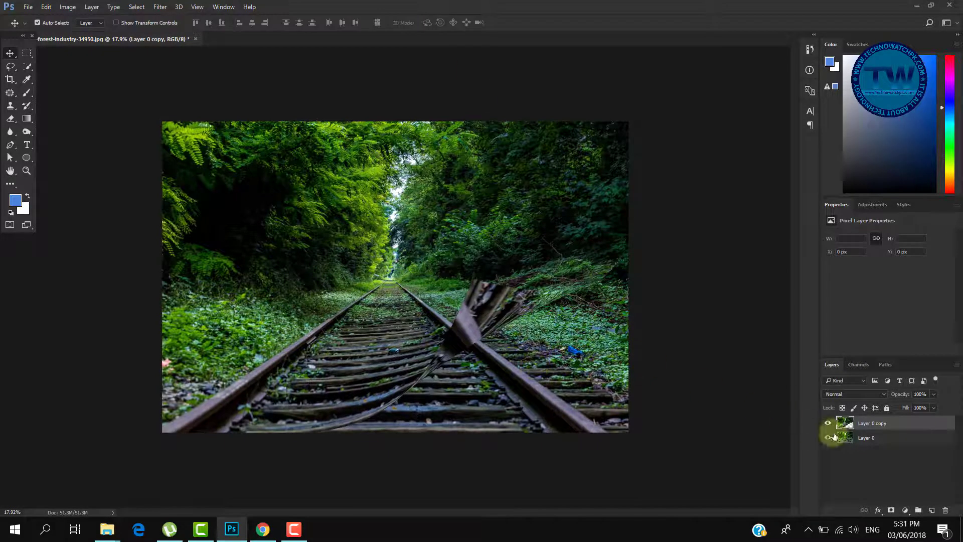
- Add a default Drop Shadow to the curled Layer 0 copy
click(878, 510)
click(881, 504)
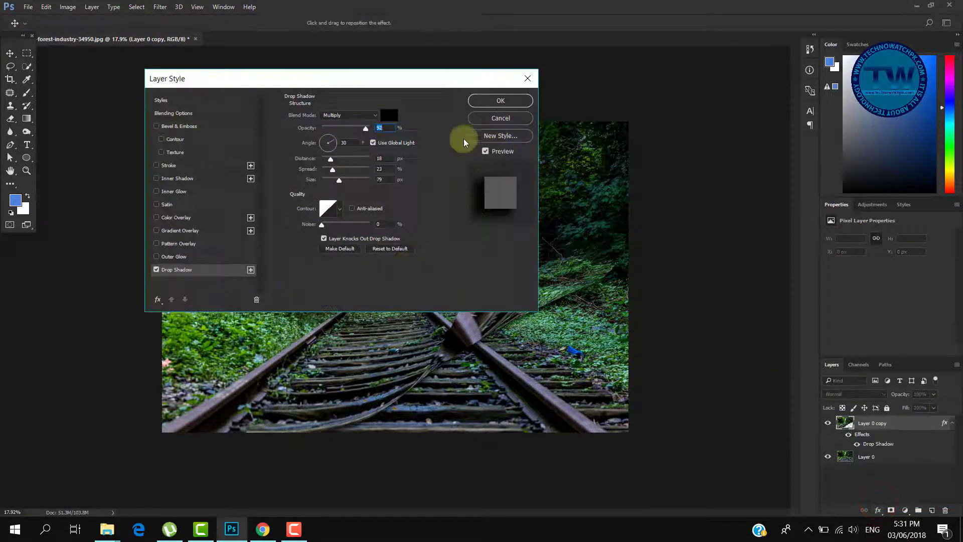
click(501, 101)
- Apply Levels to Layer 0 copy, raising output black to 14 and input black to 37, then select Layer 0
key(ctrl+l)
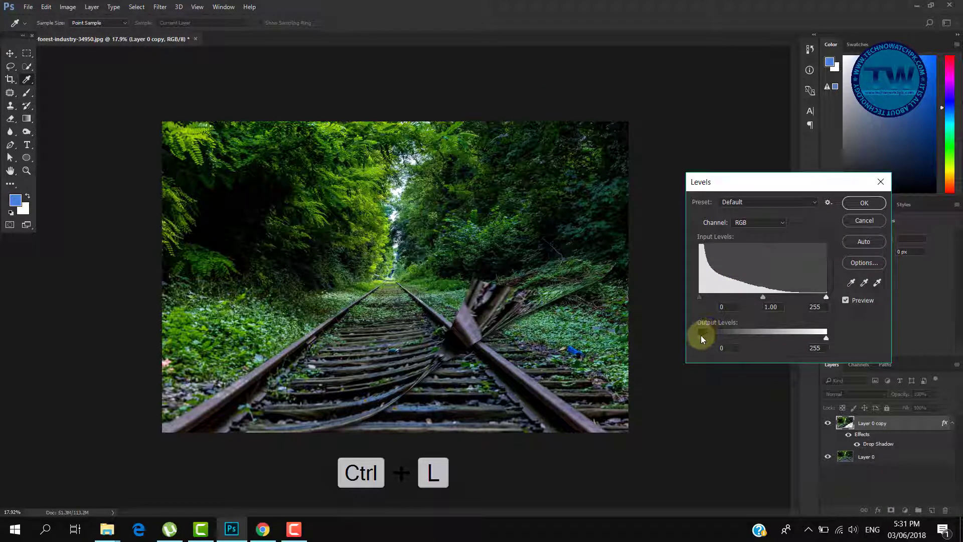
mouse_move(700, 338)
mouse_down()
mouse_move(716, 340)
mouse_move(700, 339)
mouse_up()
drag(699, 297, 716, 299)
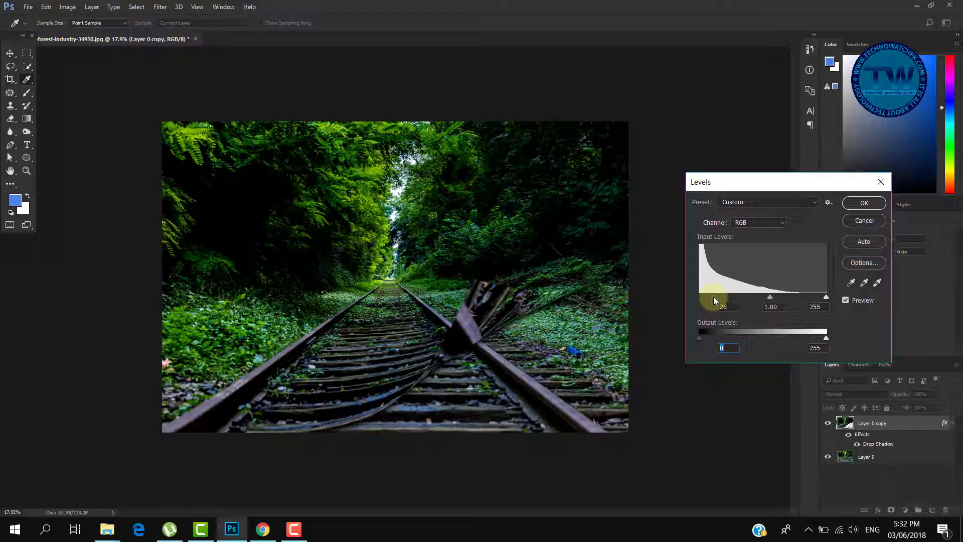
mouse_move(714, 297)
mouse_down()
mouse_move(688, 296)
mouse_move(718, 297)
mouse_up()
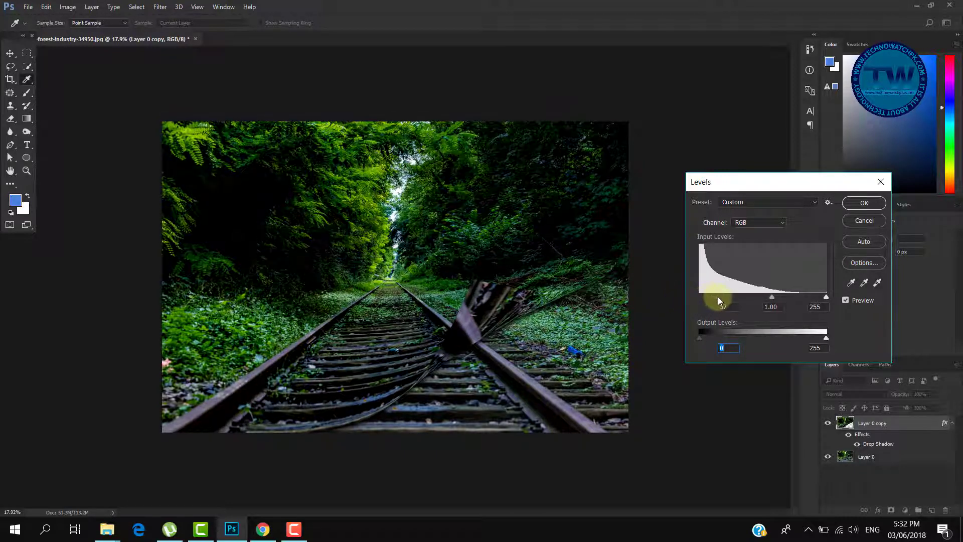
click(863, 202)
click(878, 457)
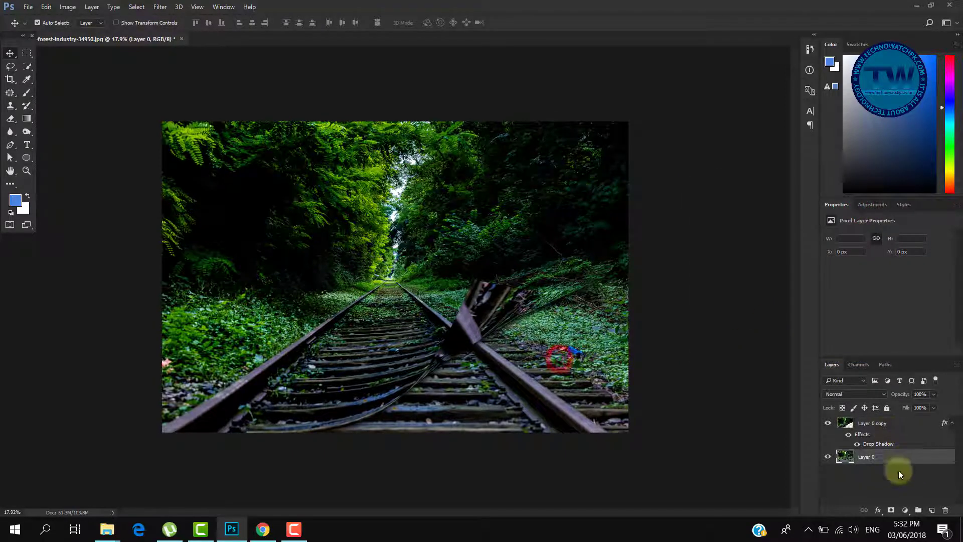
- Apply Levels to Layer 0 with the input white point lowered to 195
key(ctrl+l)
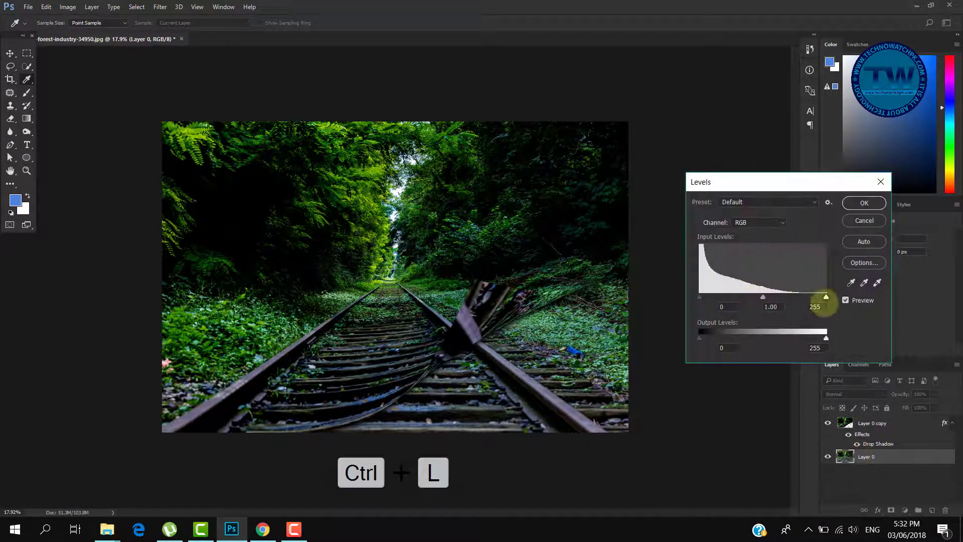
drag(826, 297, 796, 297)
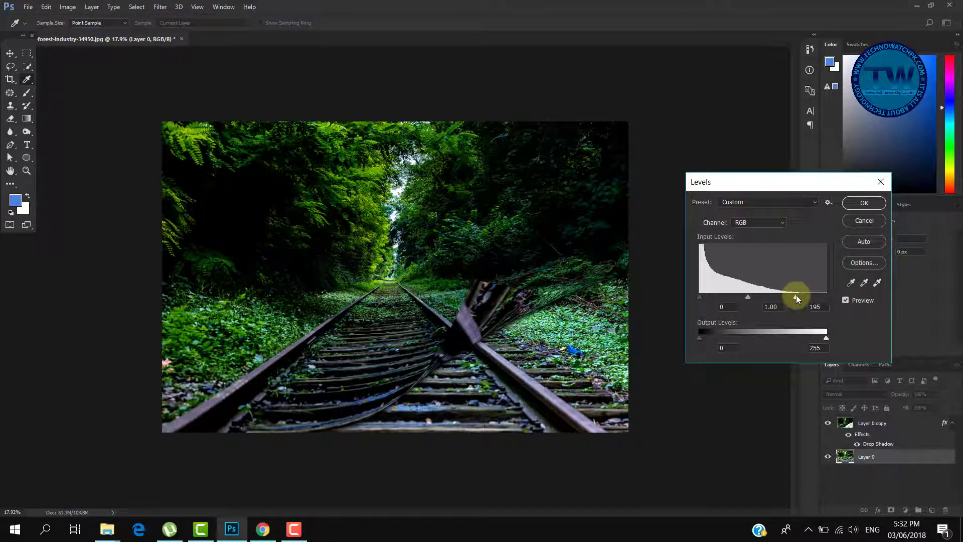
click(855, 202)
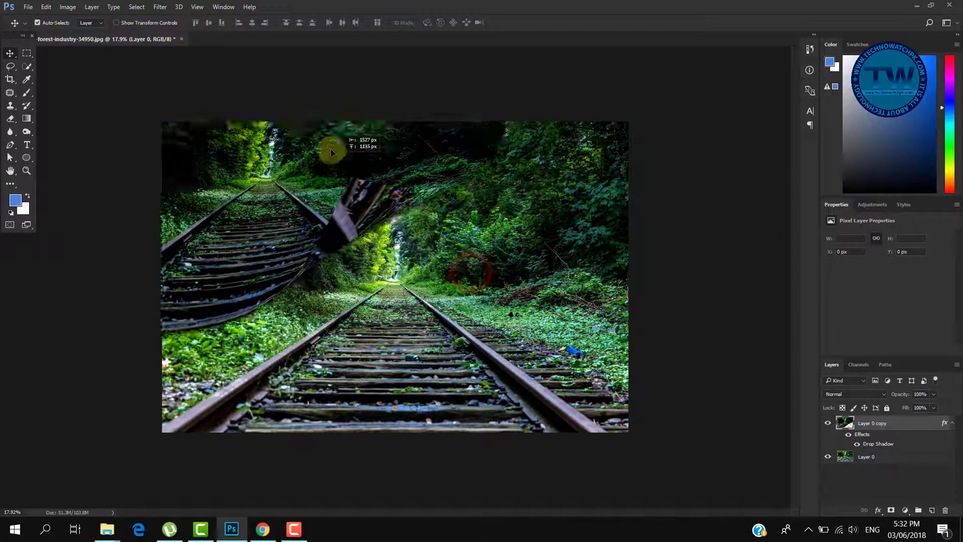